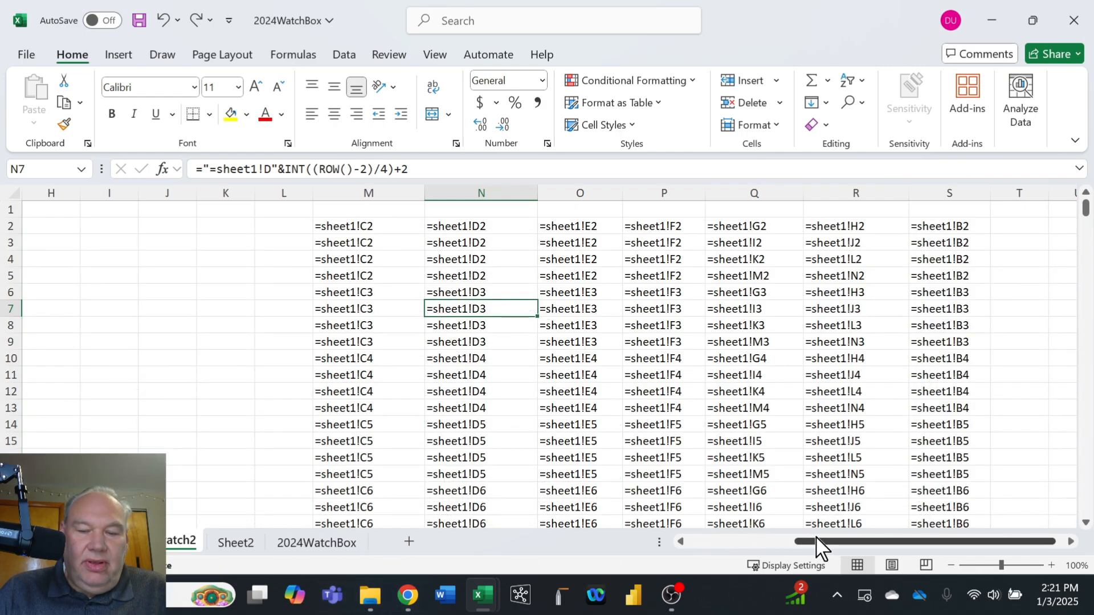
- Examine the INT/ROW formulas in cells M2 to M6 that build the sheet1 reference text
left_click_drag(817, 541, 665, 564)
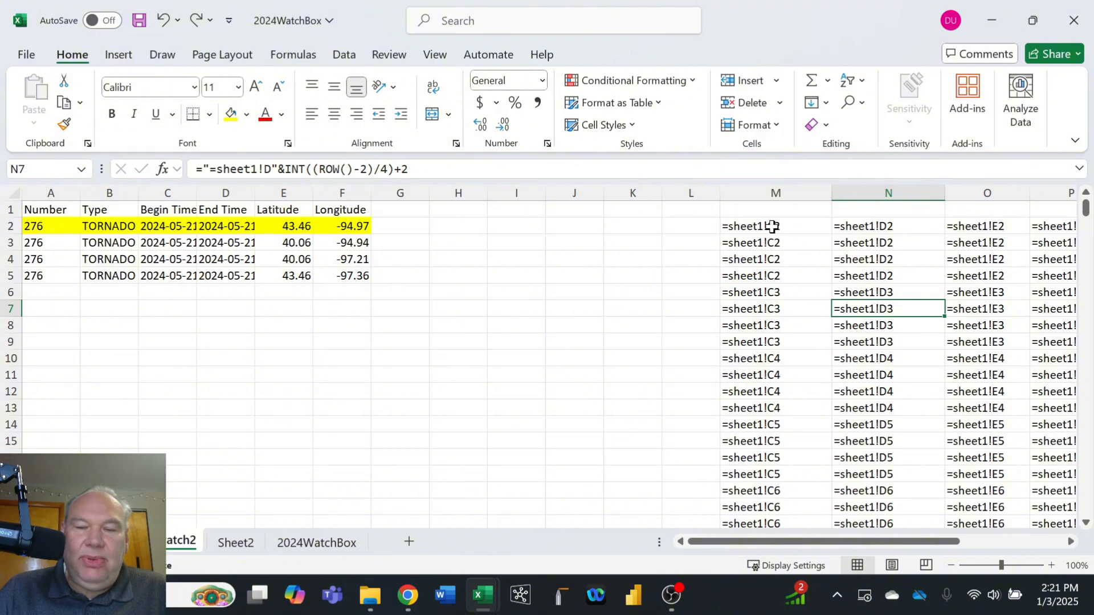
left_click(773, 226)
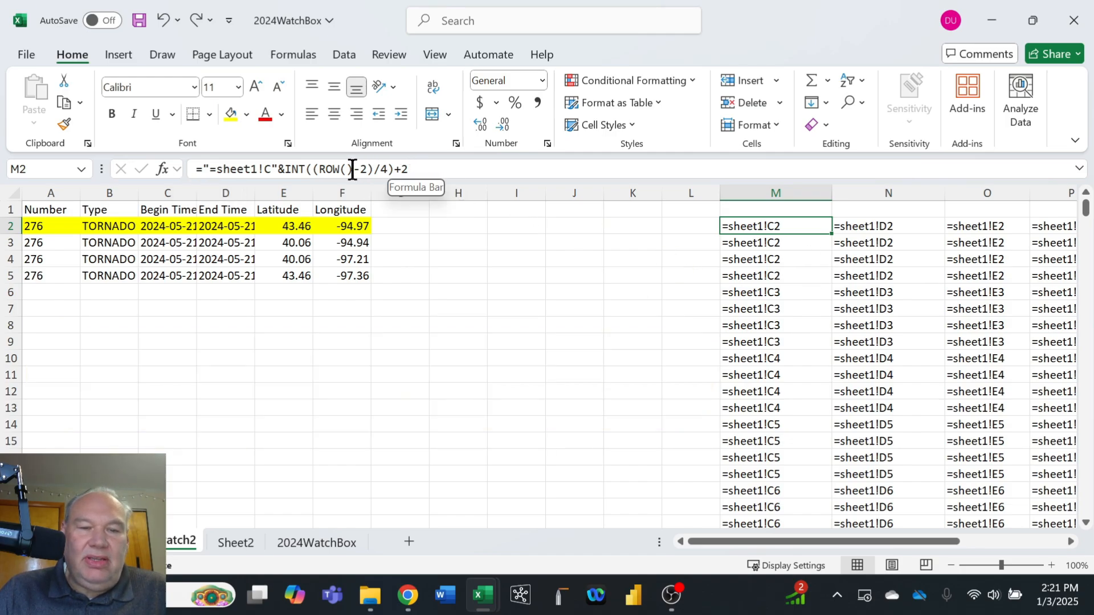
left_click(764, 248)
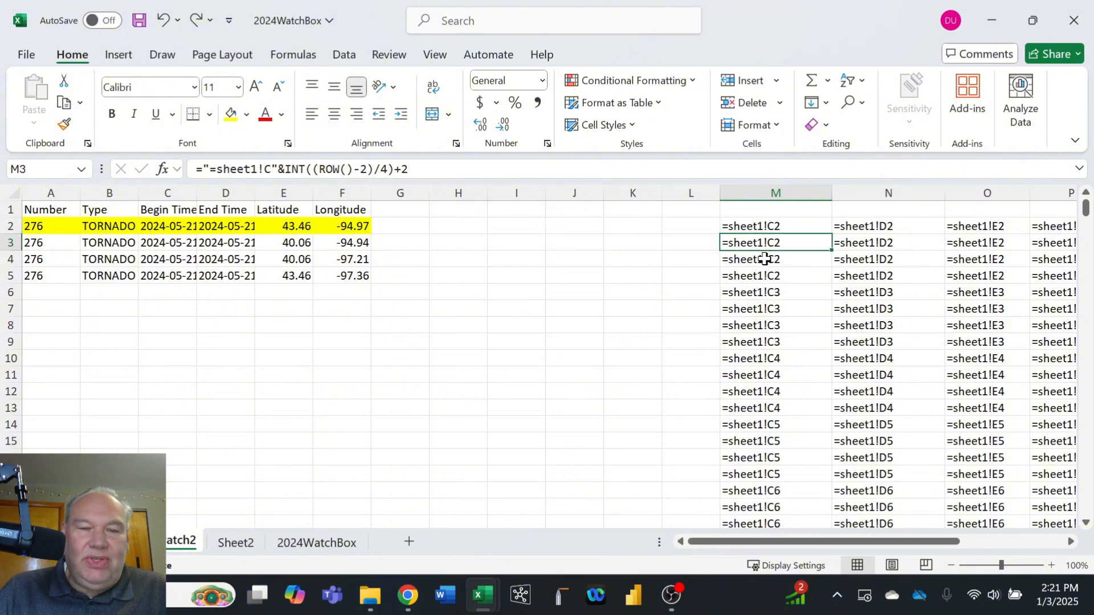
left_click(765, 261)
left_click(767, 279)
left_click(769, 299)
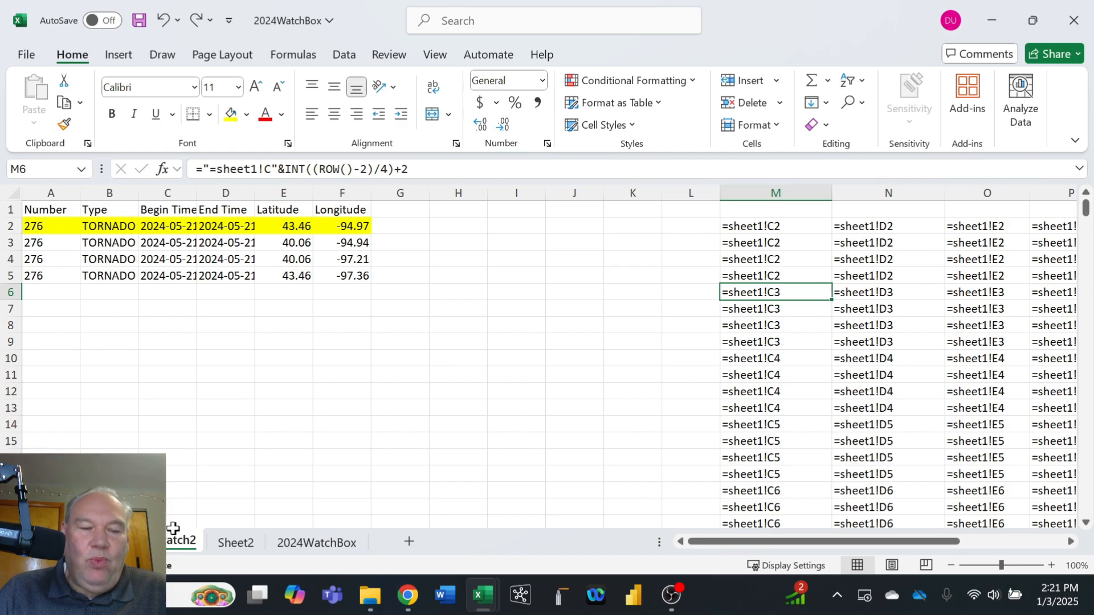
- Review the watch text, description, Number and Type cells in row 2 of the first sheet, including their extraction formulas
left_click(118, 542)
left_click(117, 328)
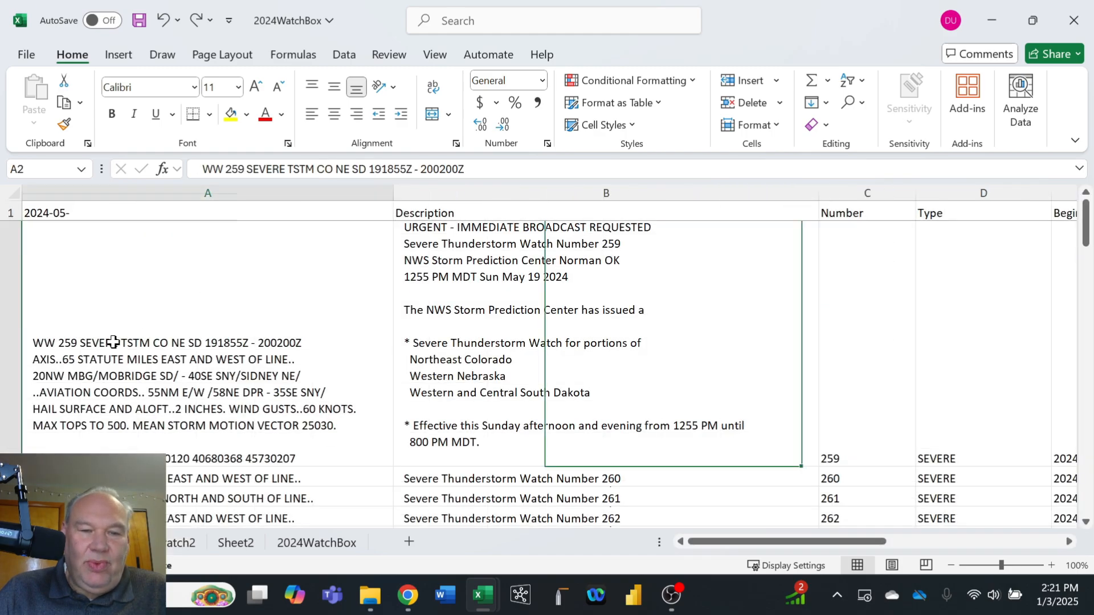
left_click(406, 345)
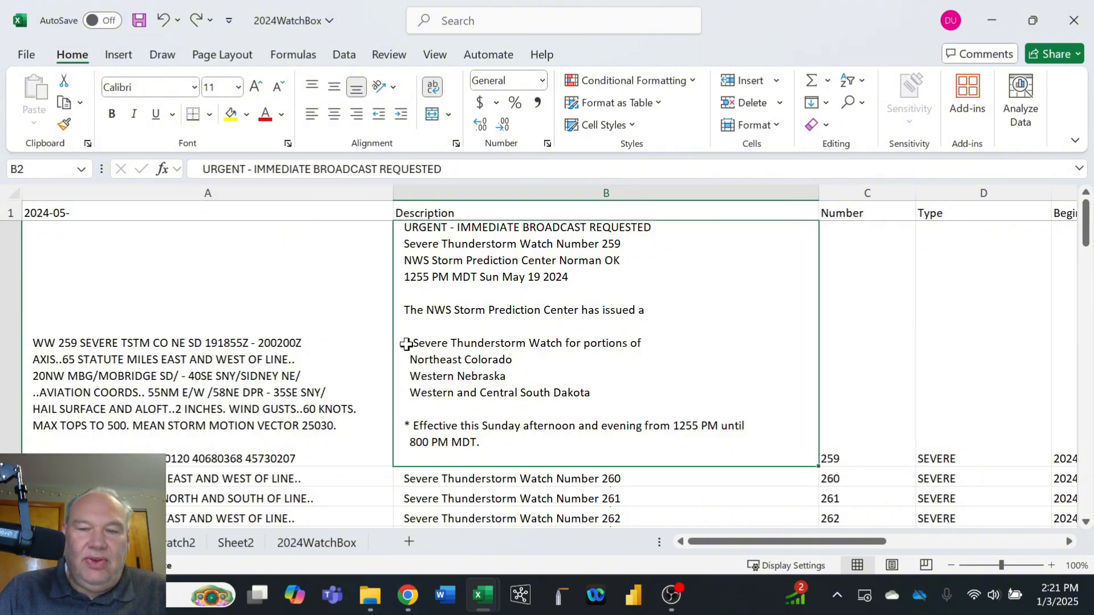
key("Right")
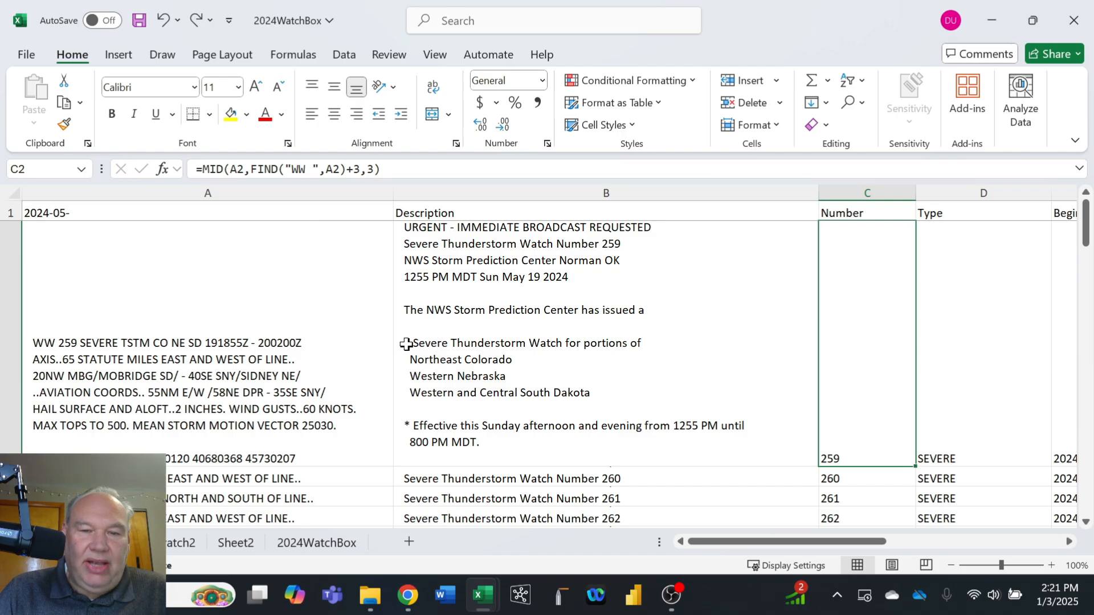
key("Right")
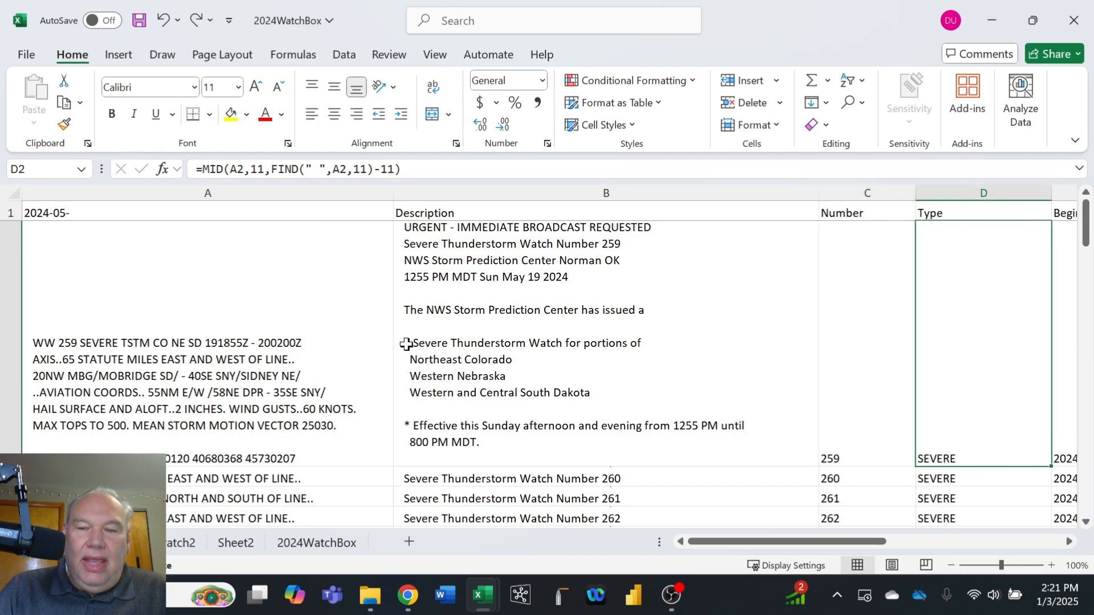
key("Left")
key("Right")
- Step through the Begin, End, latitude and longitude formulas in row 2, up to the LON4 column
key("Right")
key("Right")
key("Right")
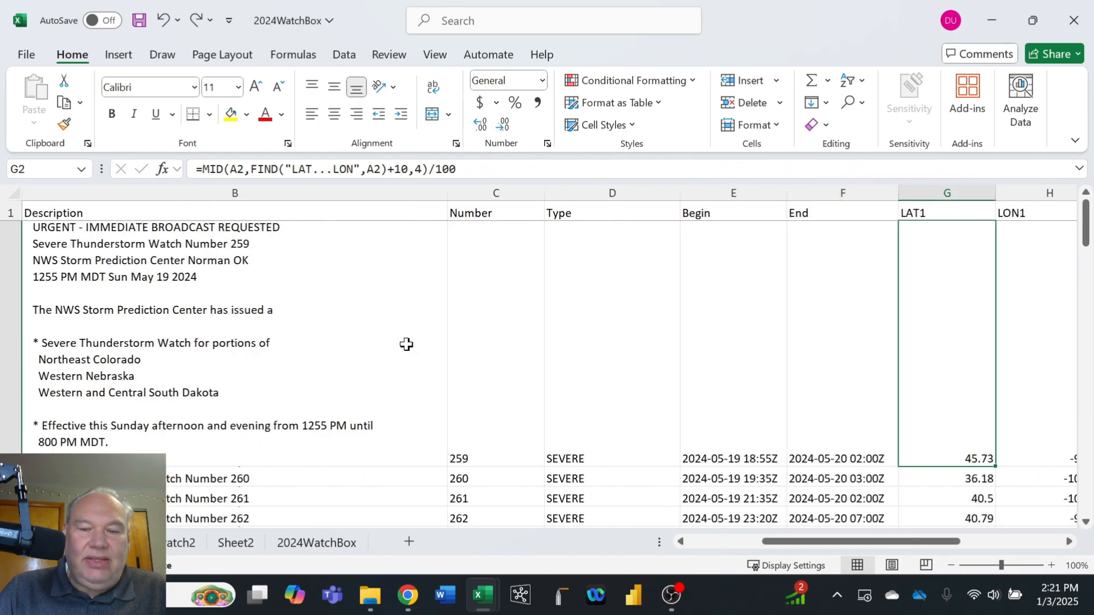
key("Right")
key("Left")
key("Left")
key("Left")
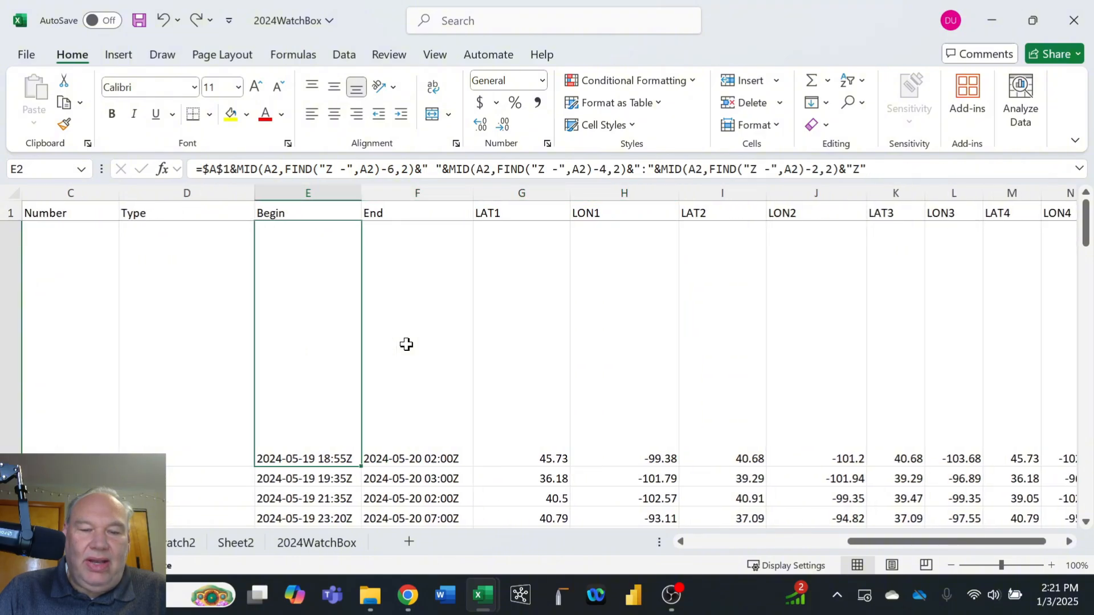
key("Right")
key("Right")
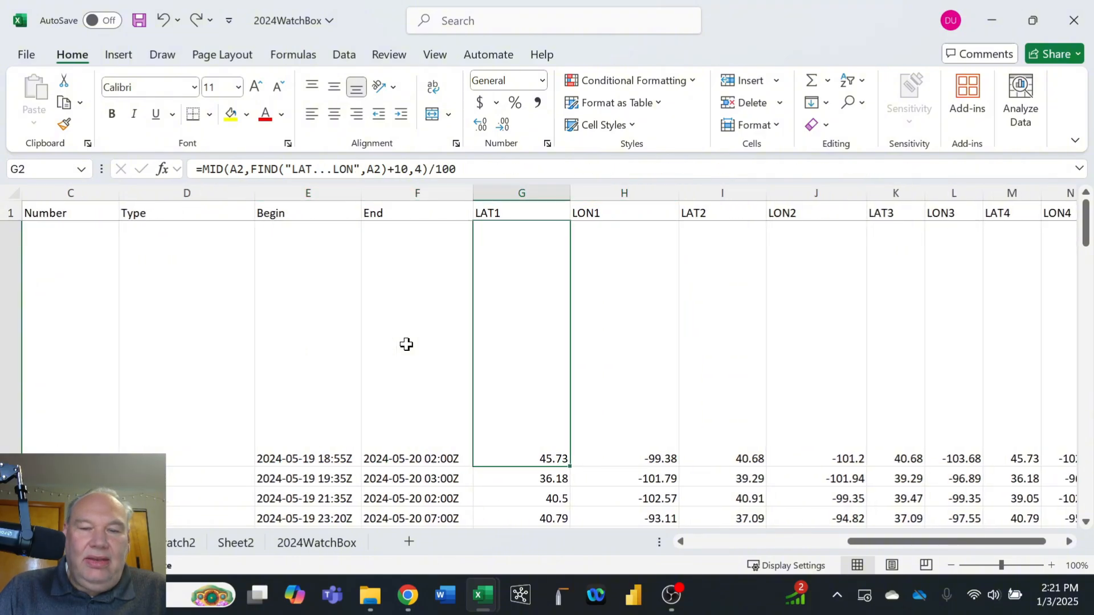
key("Right")
key("Right")
key("Right")
key("Right")
key("Right")
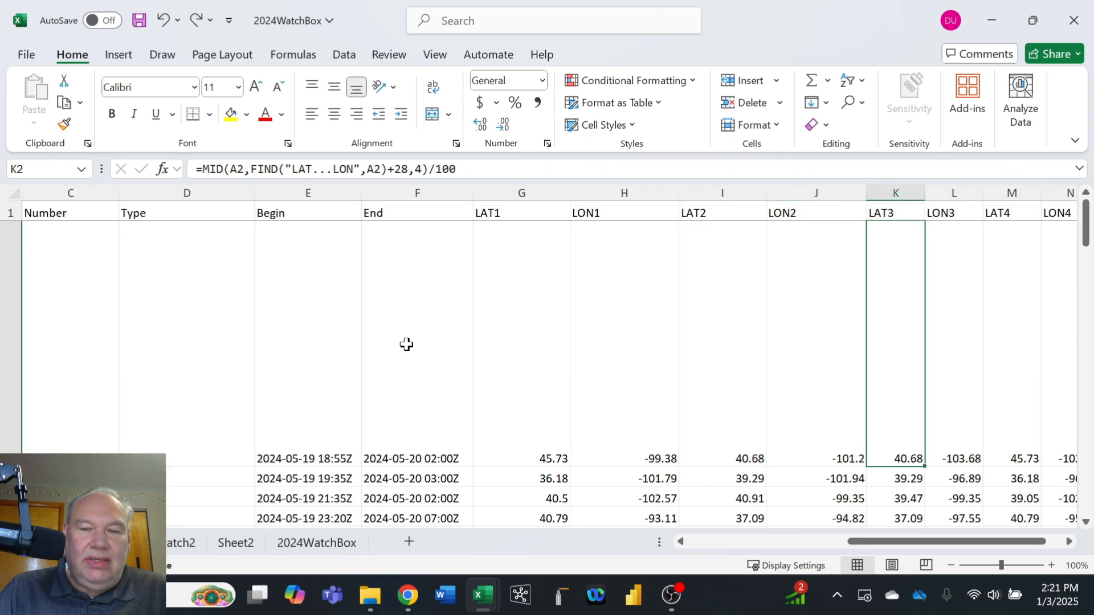
key("Right")
key("Right")
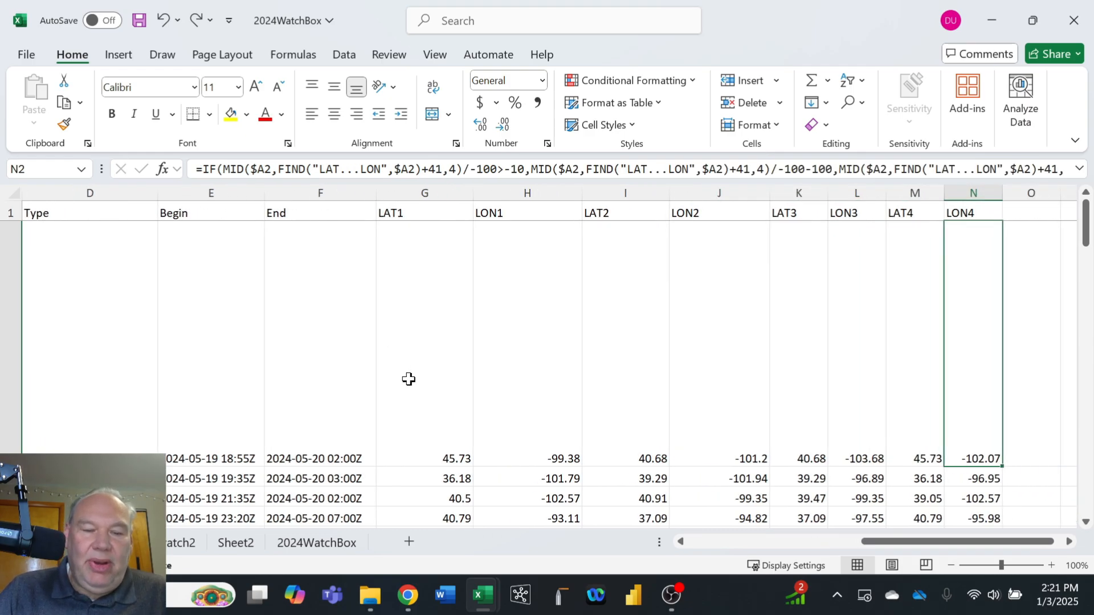
- On the sheet just before Sheet2, examine the example block A2:F5 and the reference-building formulas in M2 and M6
left_click(180, 544)
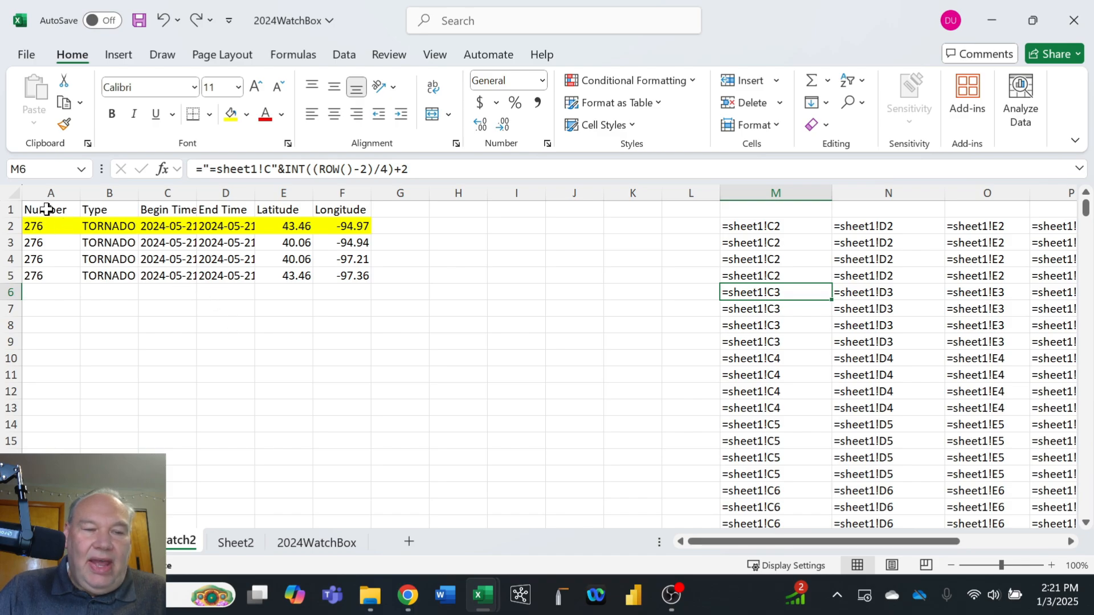
left_click_drag(57, 227, 341, 275)
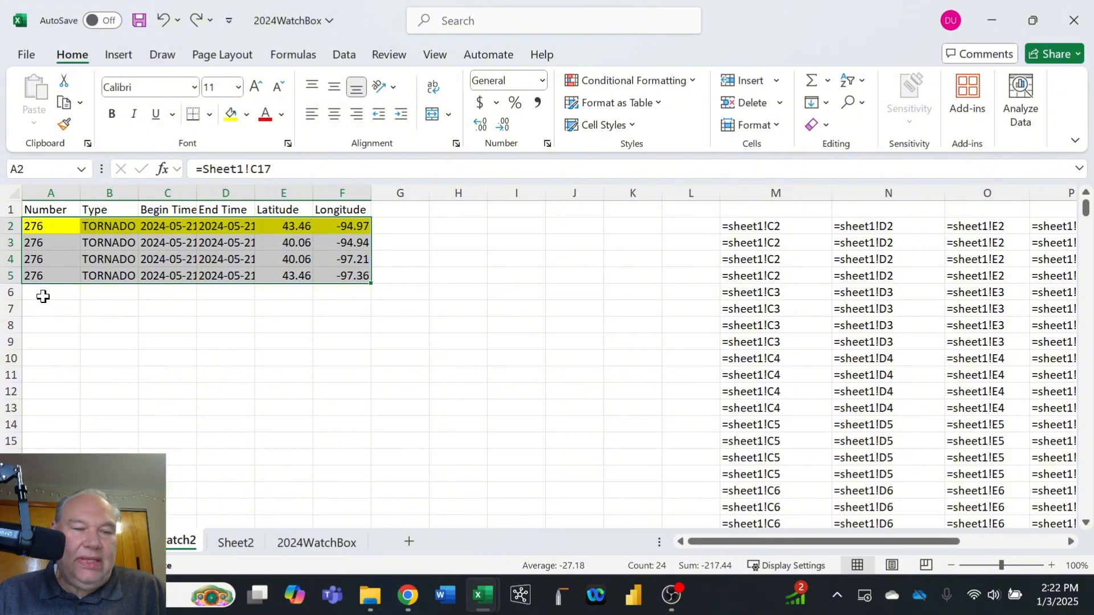
key("ctrl+v")
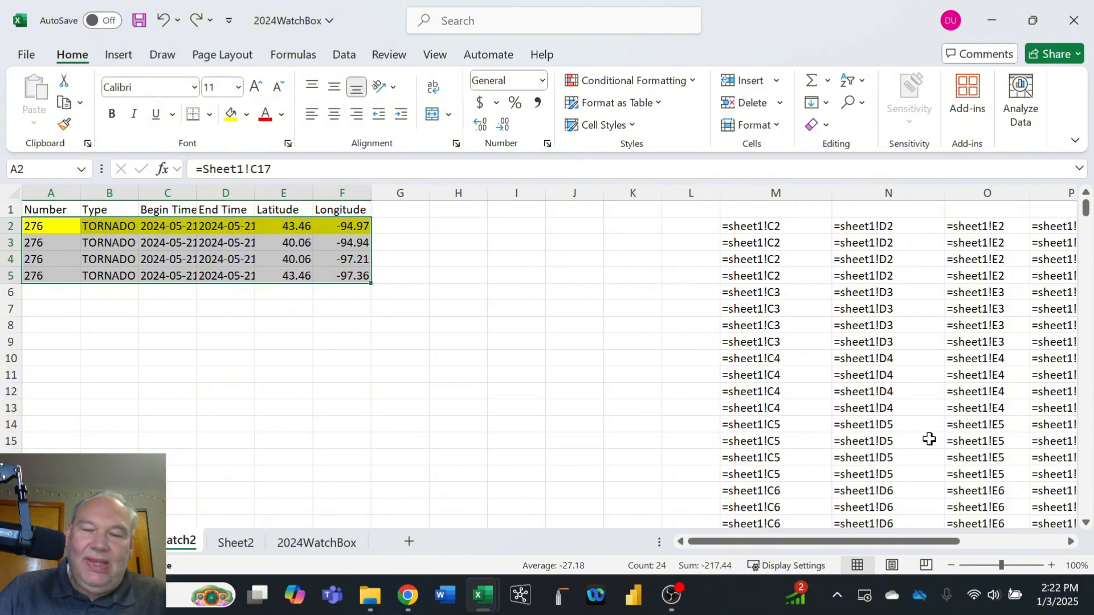
left_click_drag(802, 543, 908, 546)
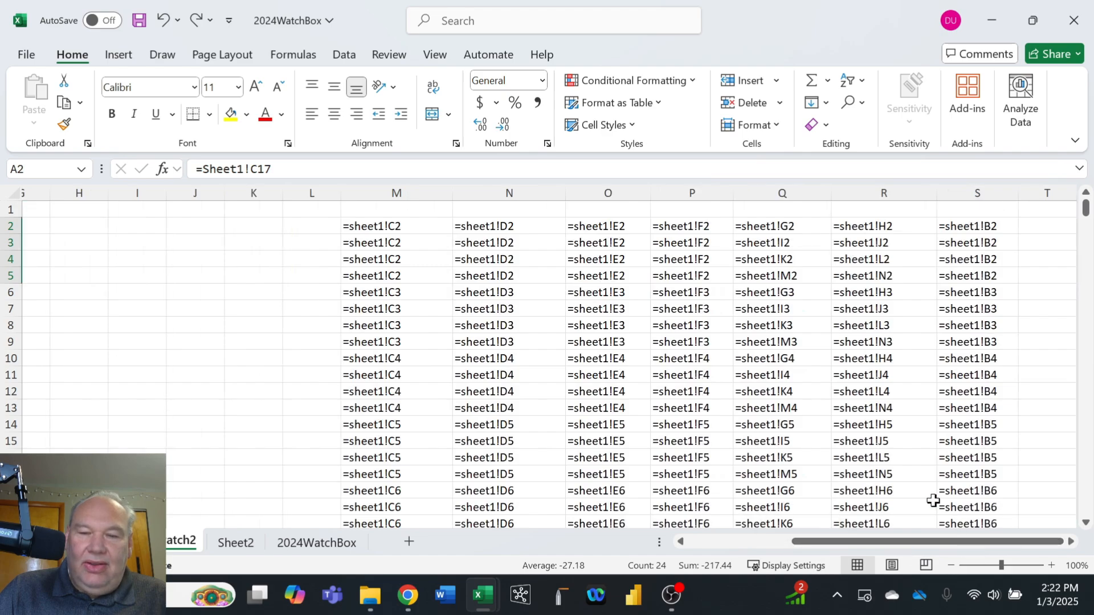
left_click(368, 227)
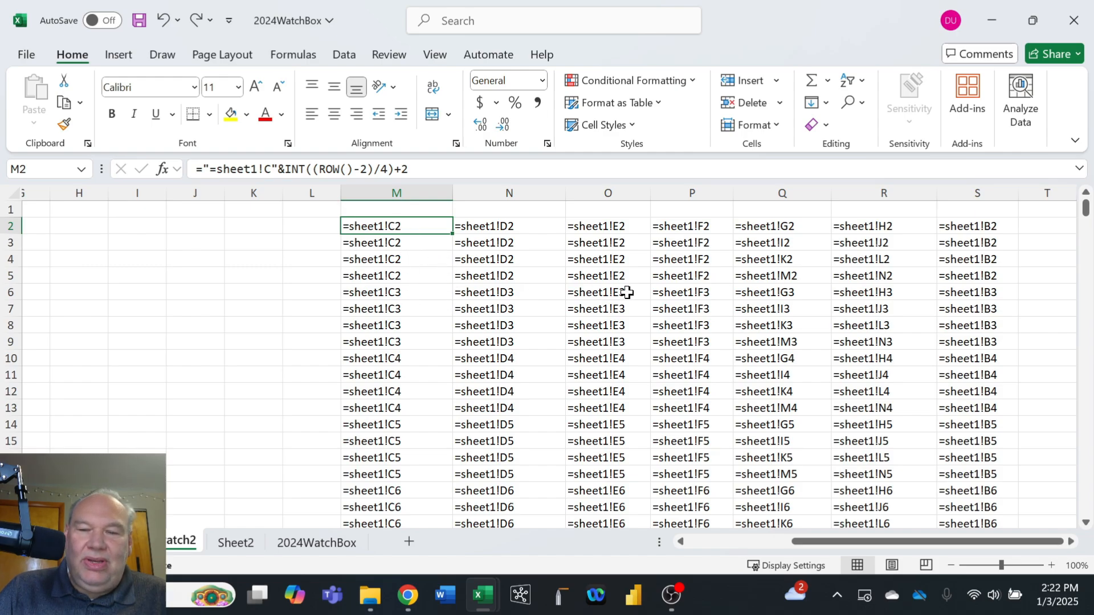
left_click(392, 286)
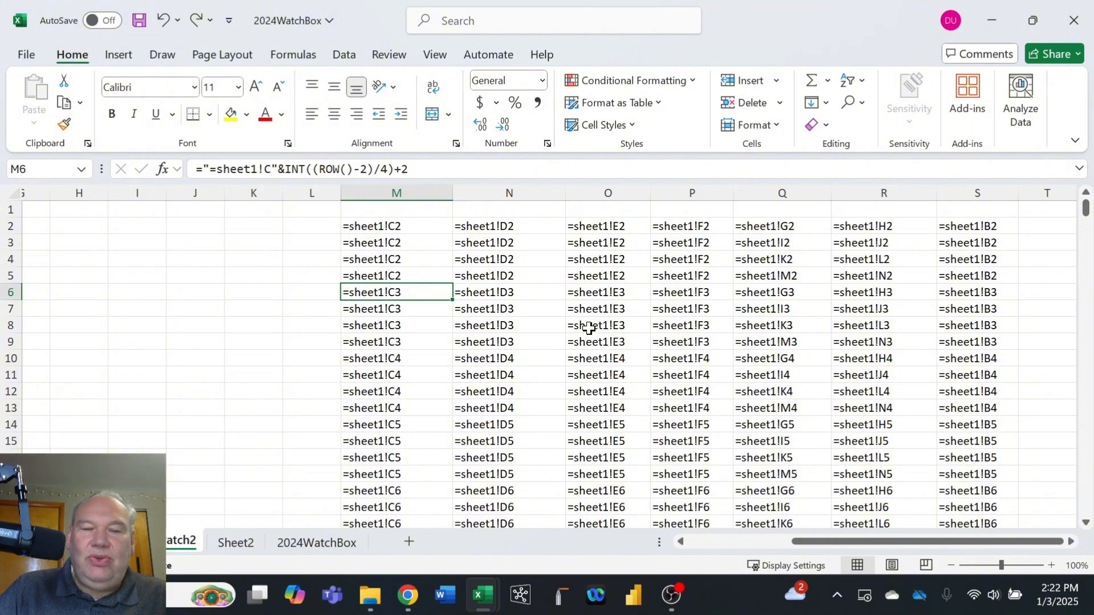
- Copy the generated reference text in M2:S13 and paste it as values into Sheet2 starting at A1
left_click_drag(379, 226, 969, 410)
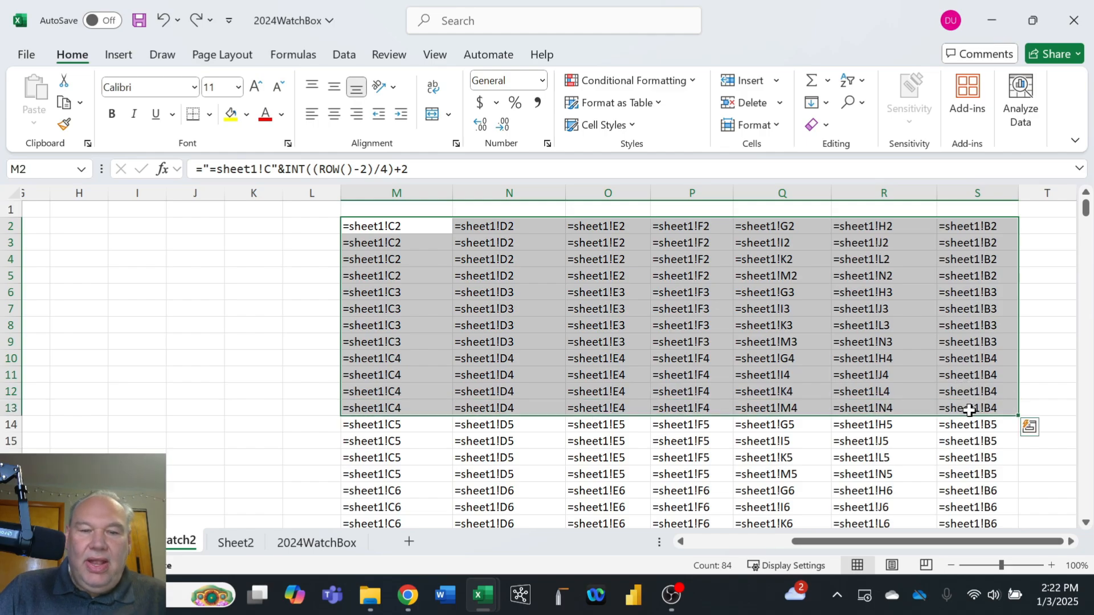
key("ctrl+c")
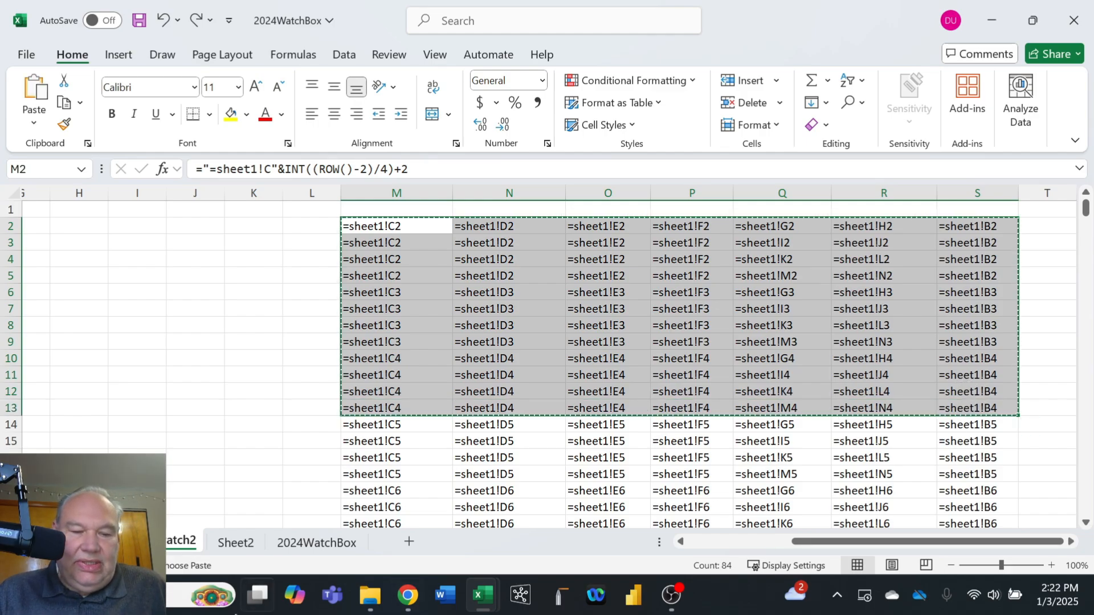
left_click(235, 543)
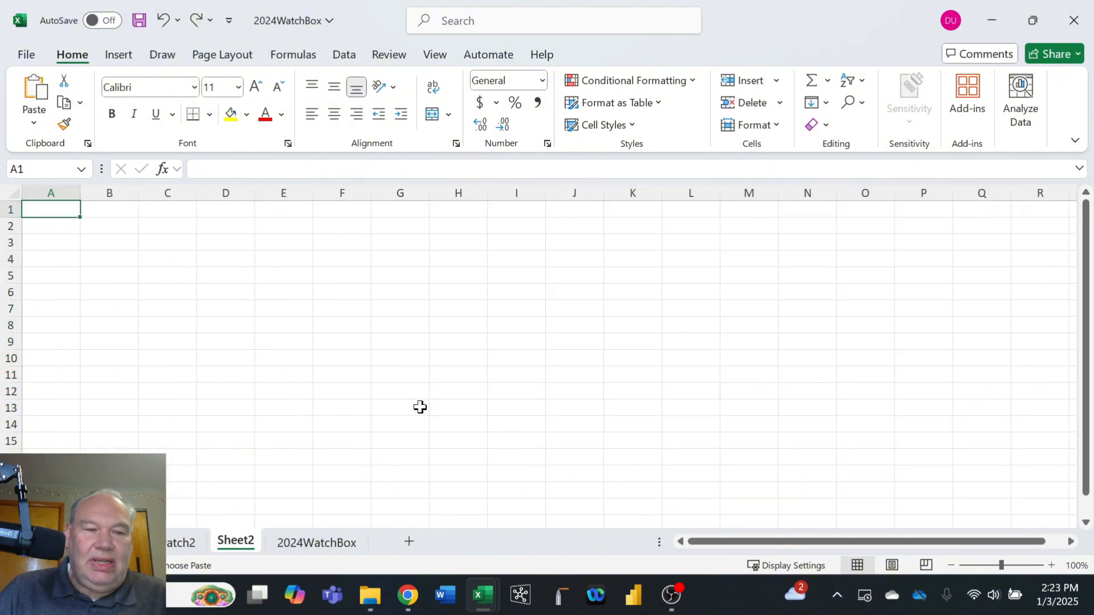
left_click(33, 124)
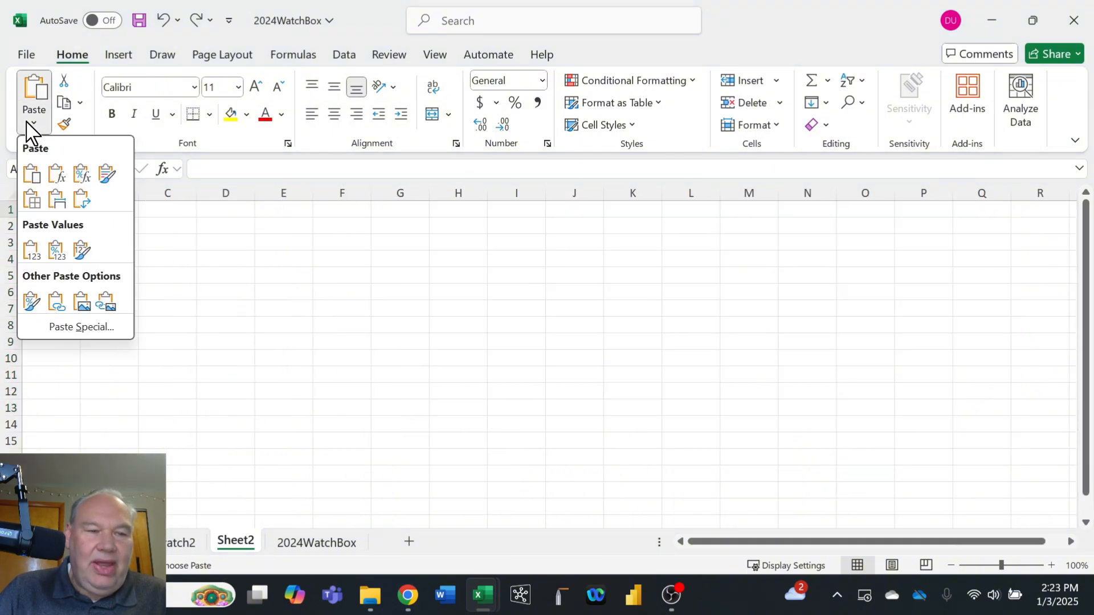
left_click(31, 250)
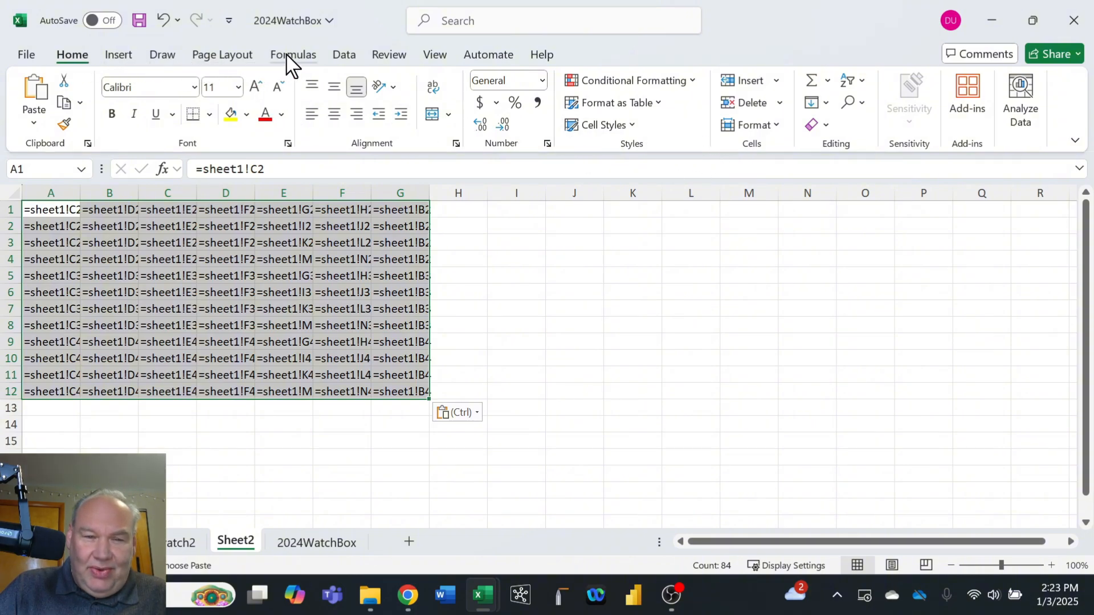
left_click(292, 56)
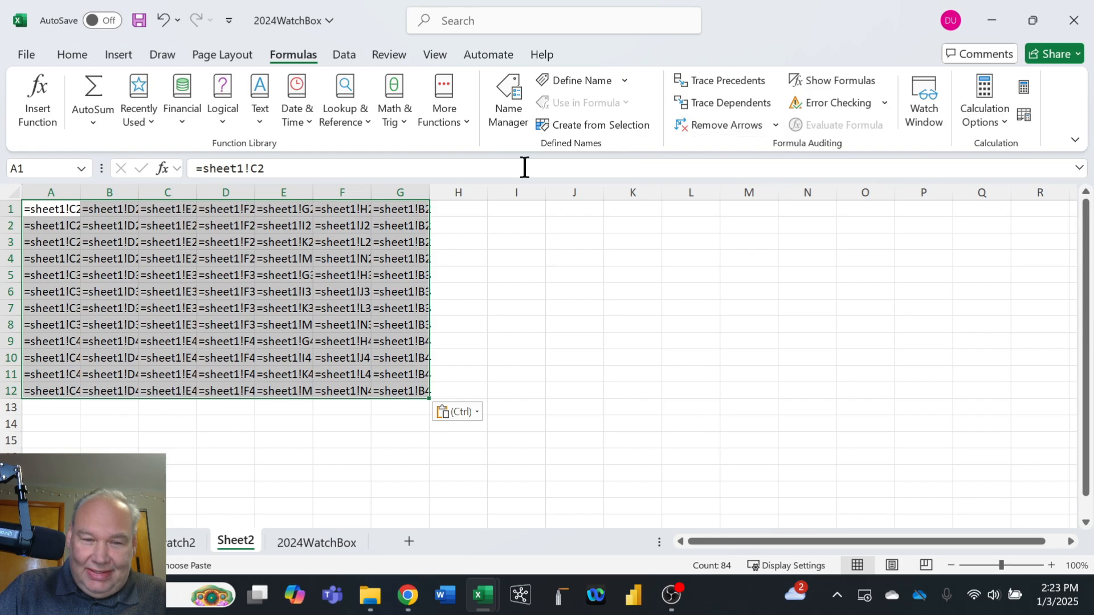
left_click(47, 210)
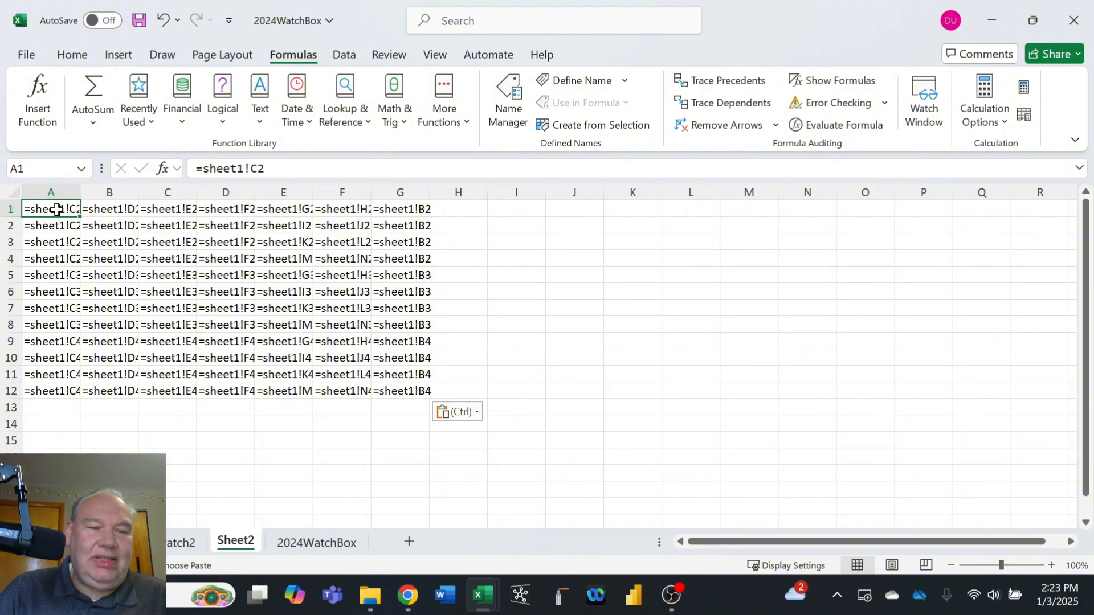
left_click_drag(56, 209, 393, 387)
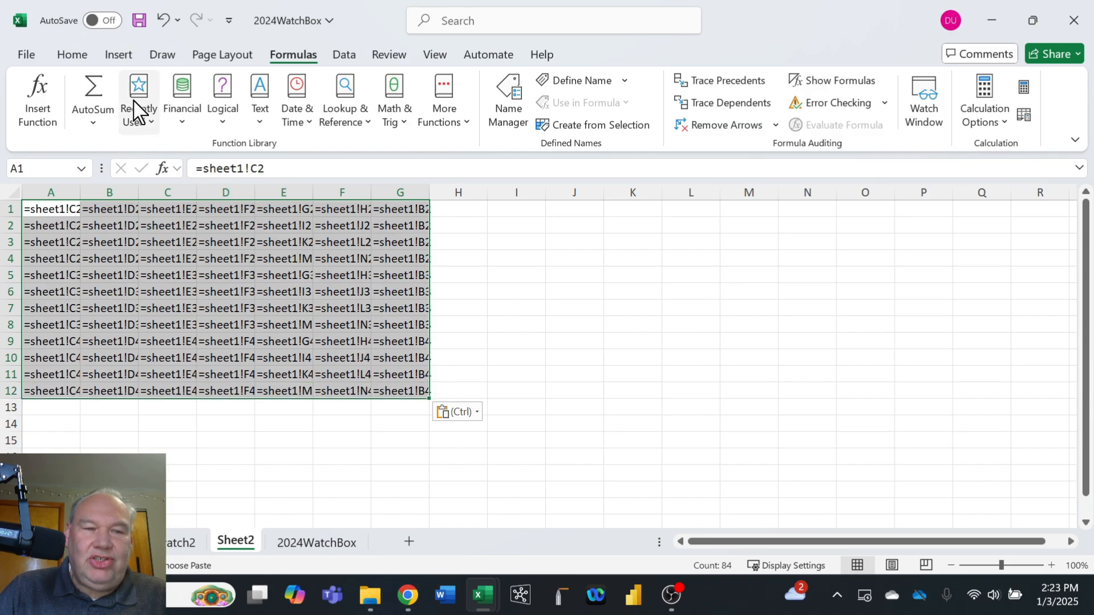
left_click(73, 55)
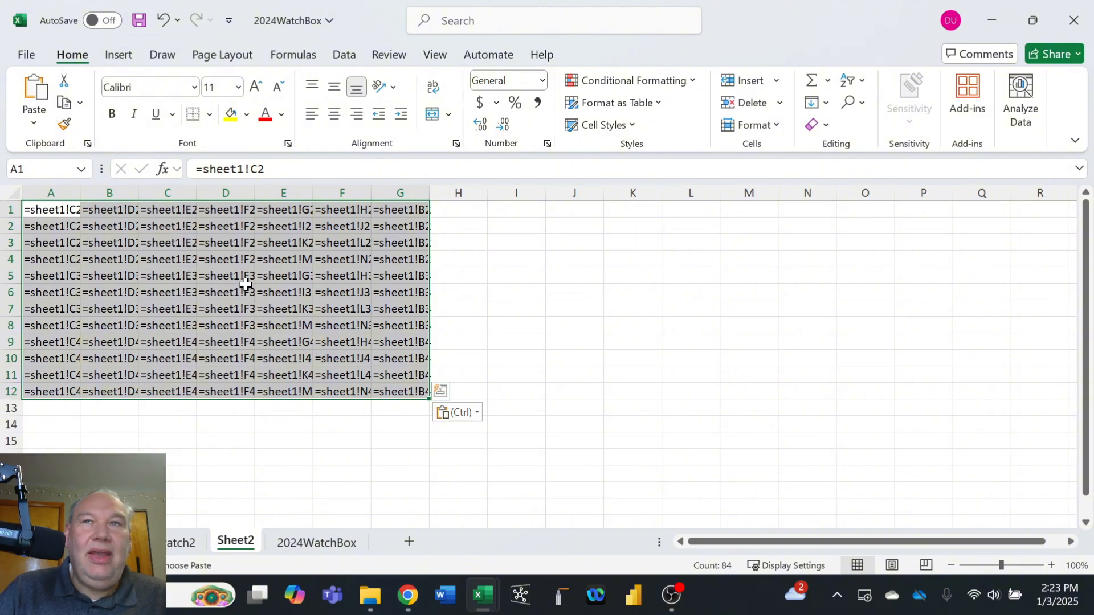
- Try converting the text in Sheet2 cell A1 into a live formula by re-entering it, and undo that entry
left_click(43, 213)
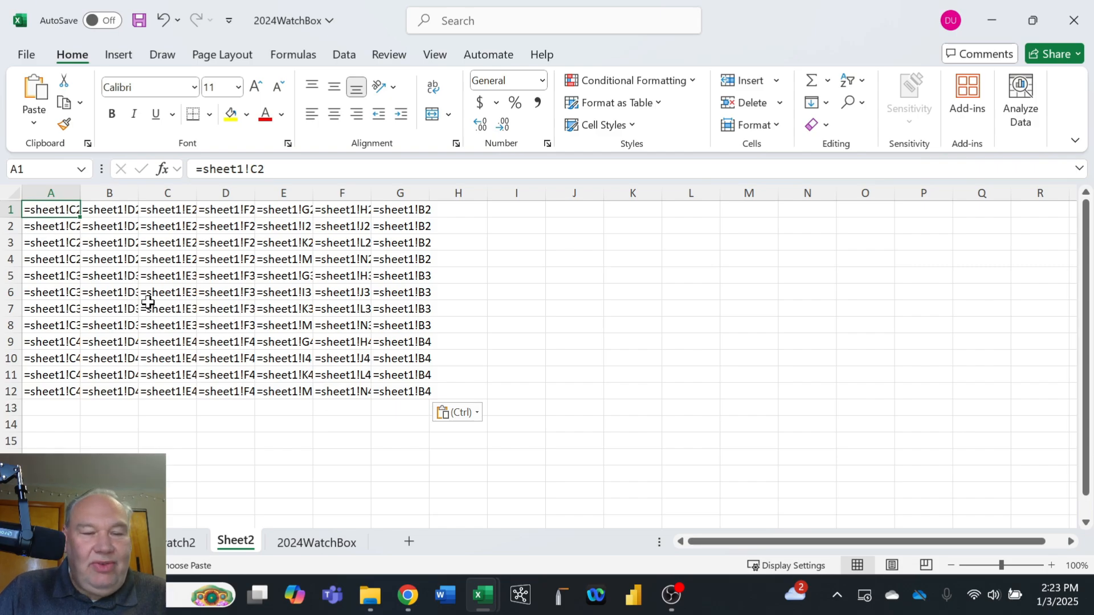
left_click(263, 169)
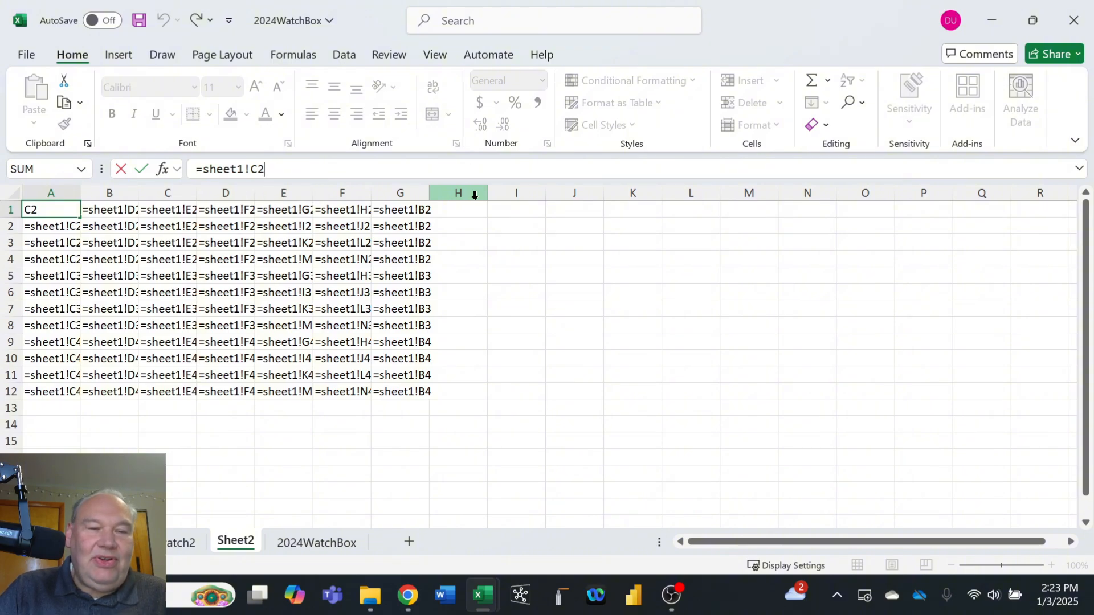
key("Return")
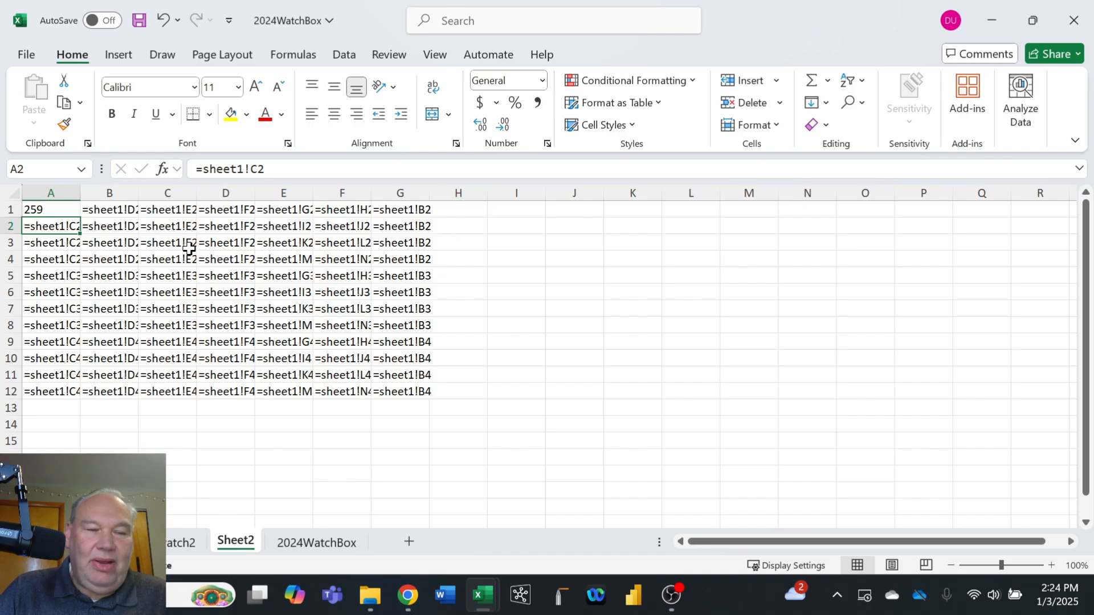
left_click(53, 209)
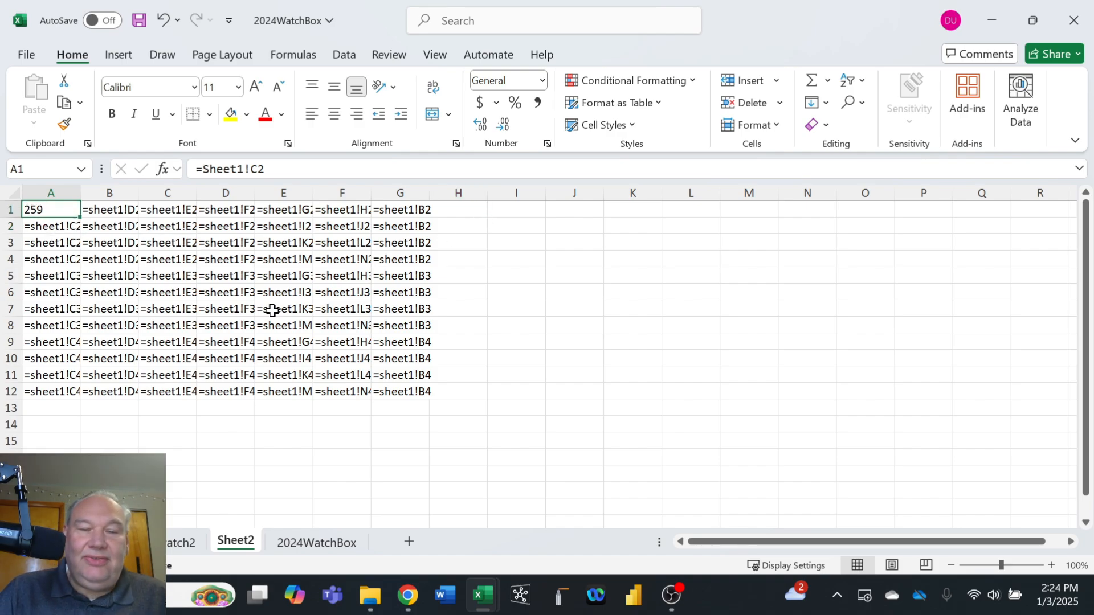
left_click(163, 22)
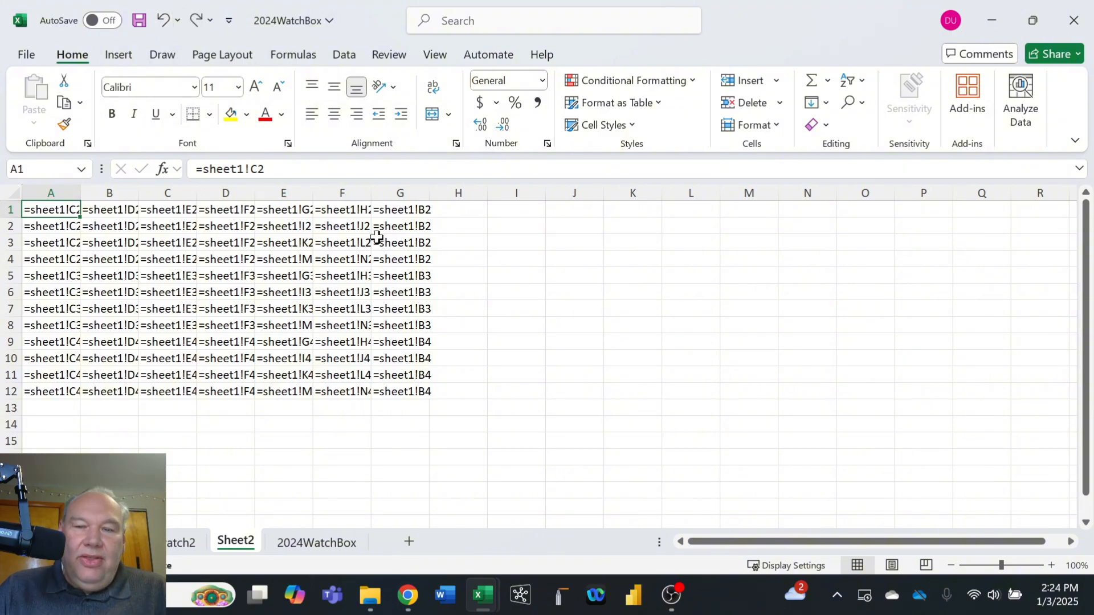
- Replace every "=" with "=" on Sheet2, looking in formulas, to turn the pasted text into live formulas
left_click(857, 103)
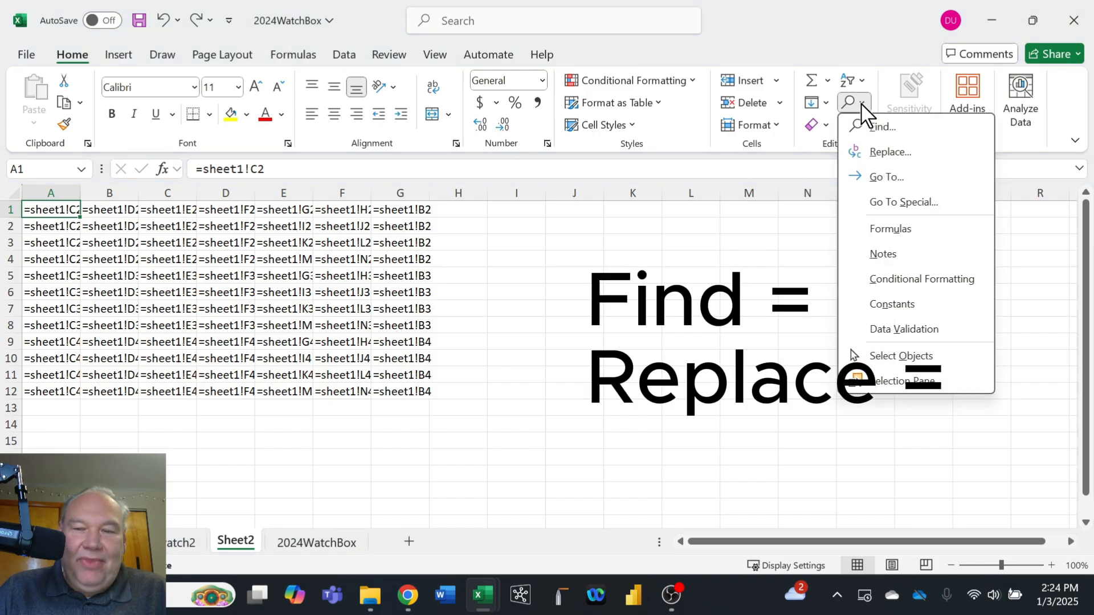
left_click(892, 153)
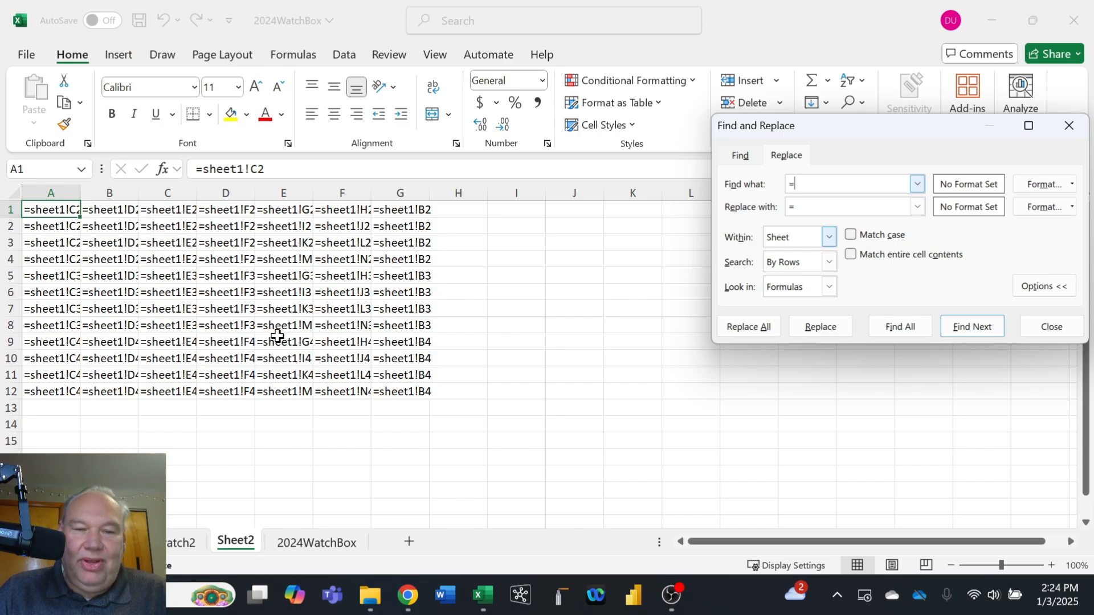
left_click(827, 208)
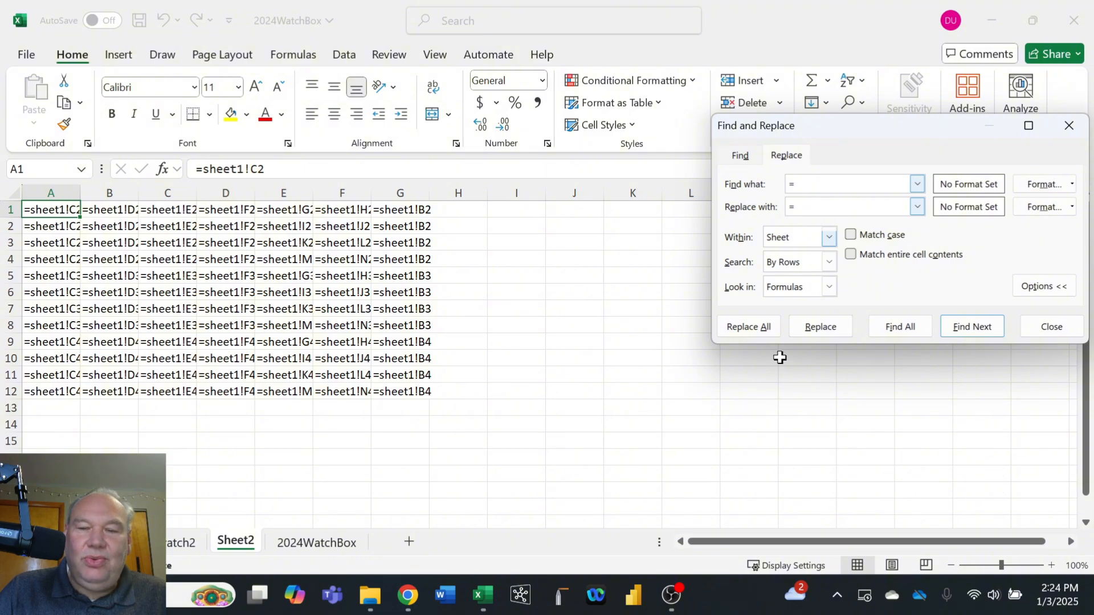
left_click(754, 332)
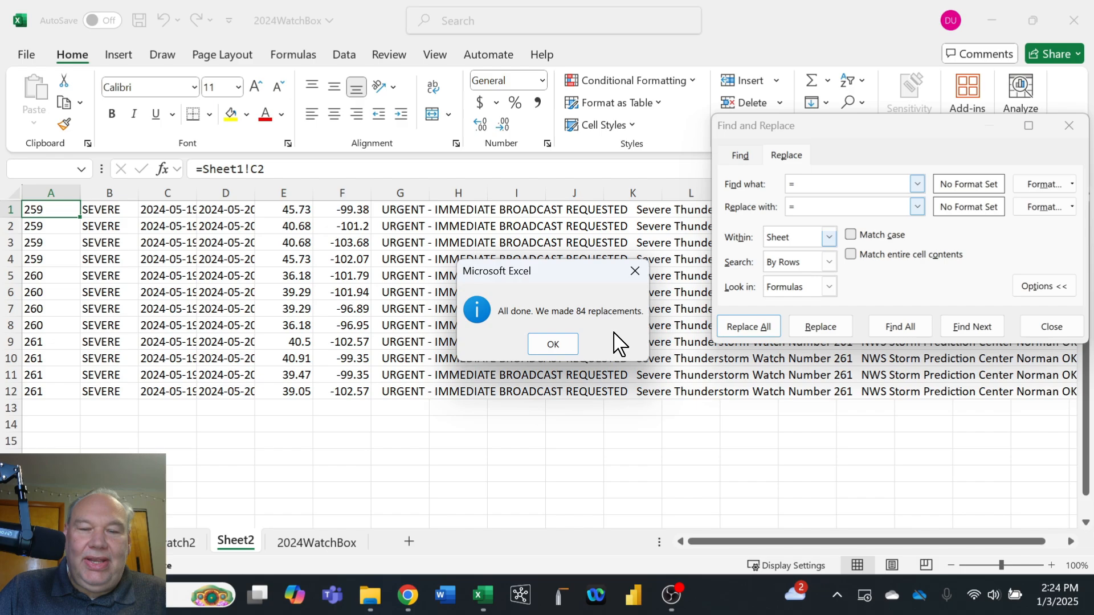
left_click(563, 345)
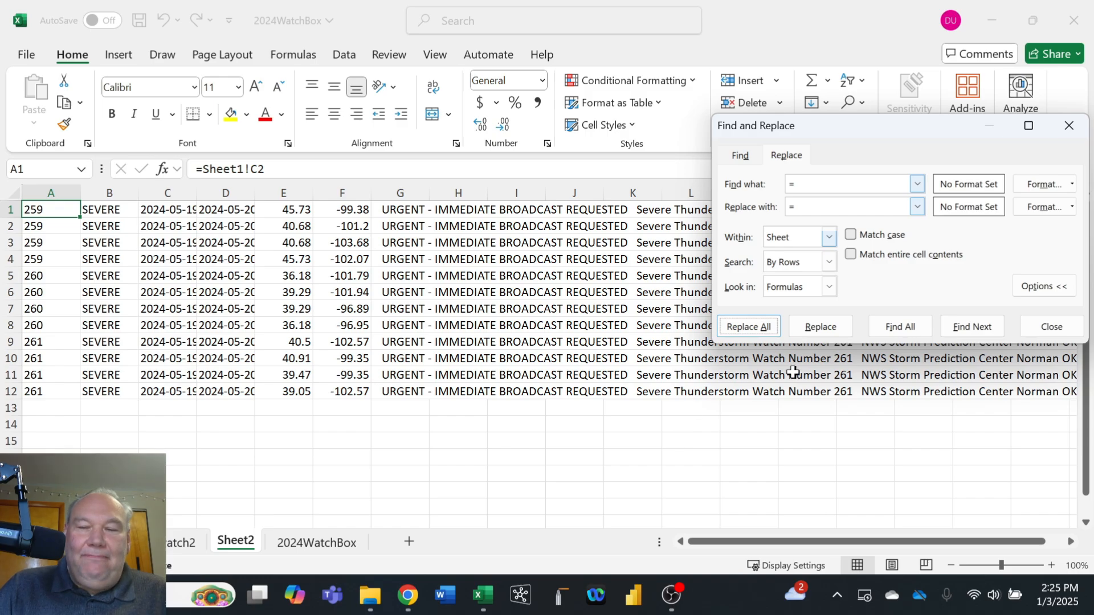
left_click_drag(920, 136, 826, 160)
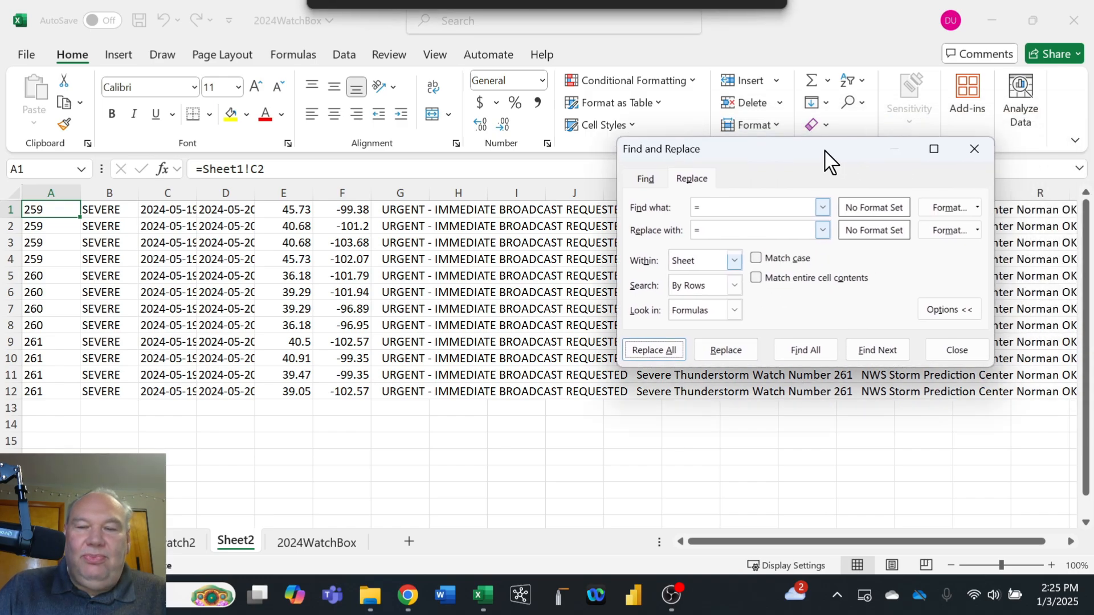